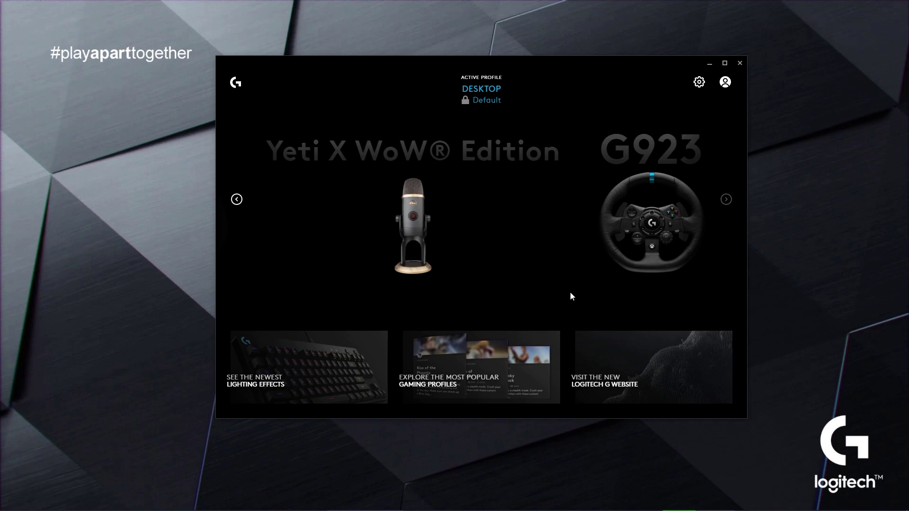
- Open the G923's Steering Wheel settings: 360 range, sensitivity 50, centering spring 20
{"action": "left_click", "coordinate": [660, 239]}
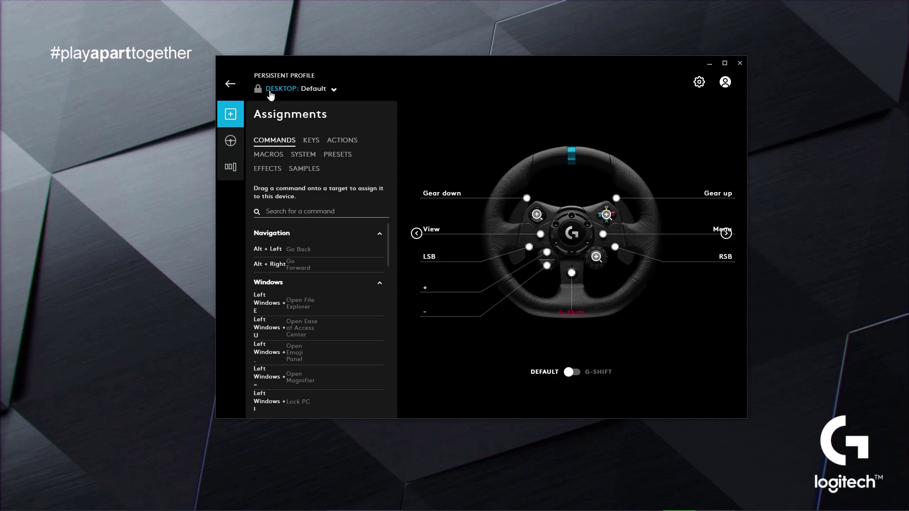
{"action": "left_click", "coordinate": [228, 143]}
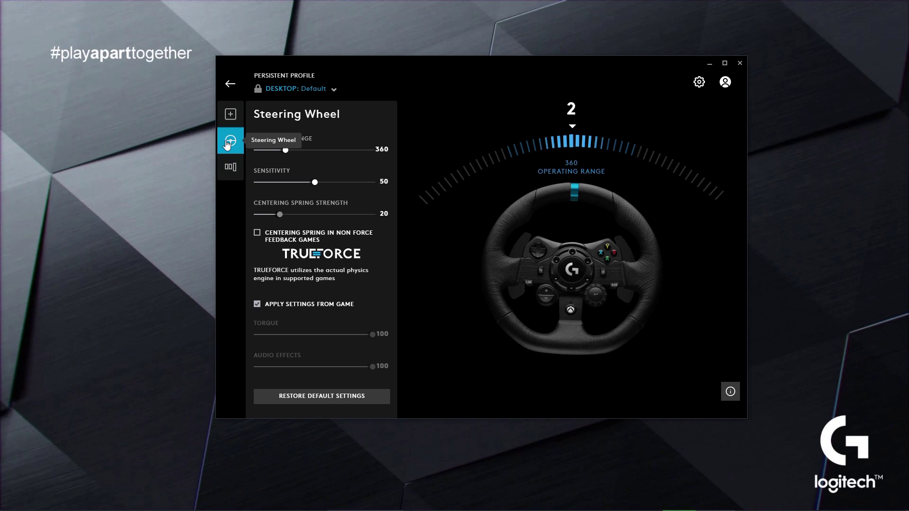
{"action": "left_click", "coordinate": [231, 170]}
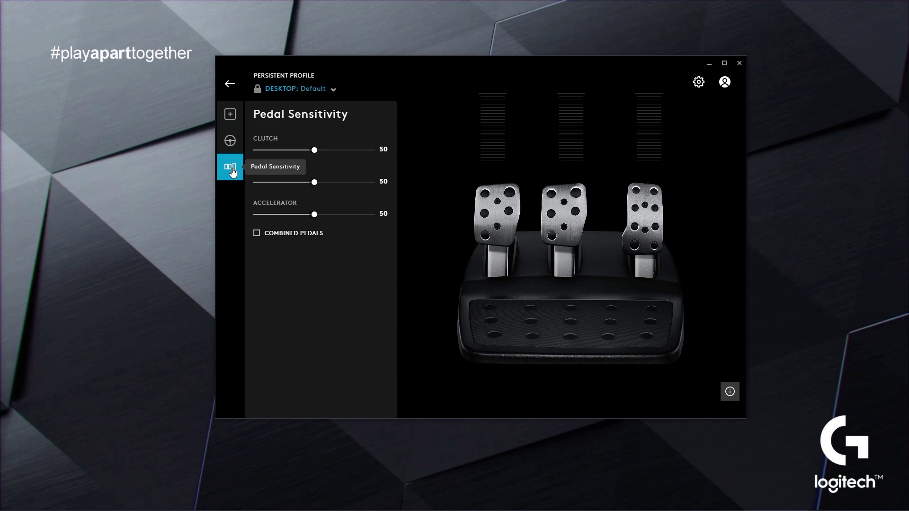
{"action": "key", "text": "super"}
{"action": "type", "text": "jo"}
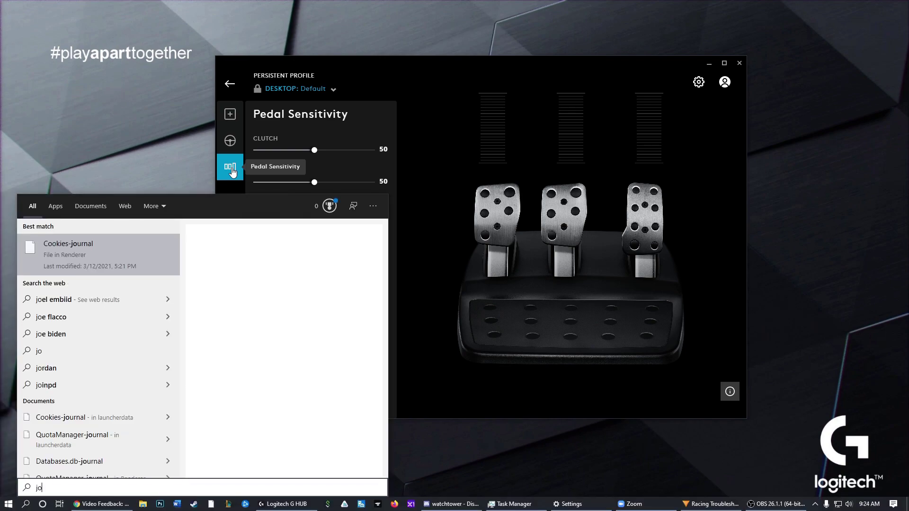
{"action": "type", "text": "y."}
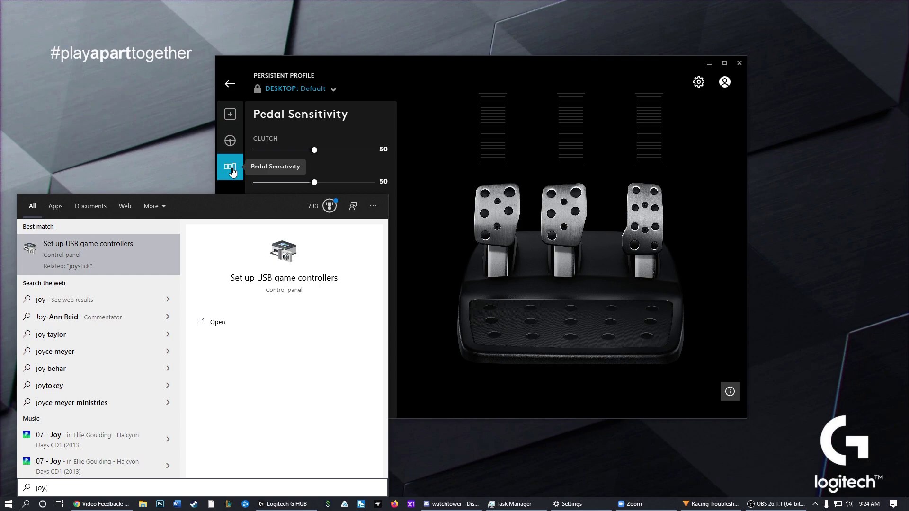
{"action": "type", "text": "cpl"}
{"action": "key", "text": "Return"}
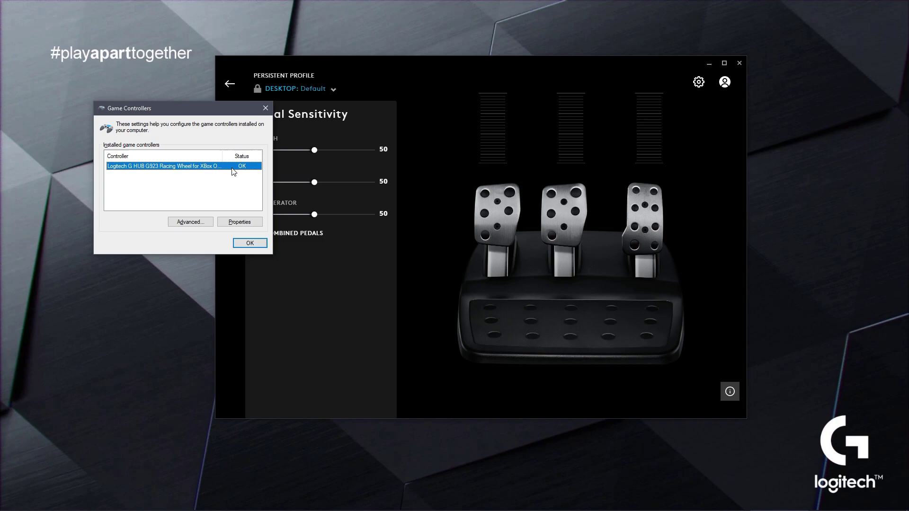
{"action": "left_click", "coordinate": [238, 223]}
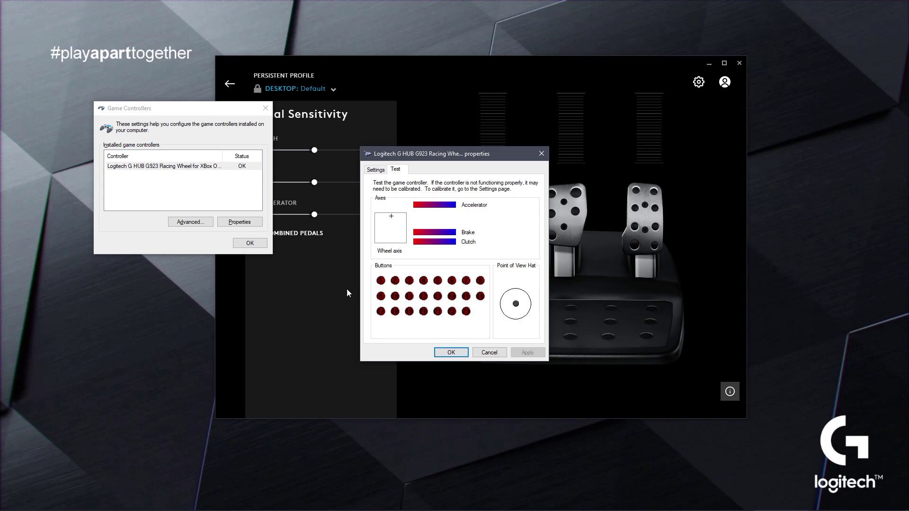
{"action": "left_click", "coordinate": [449, 353]}
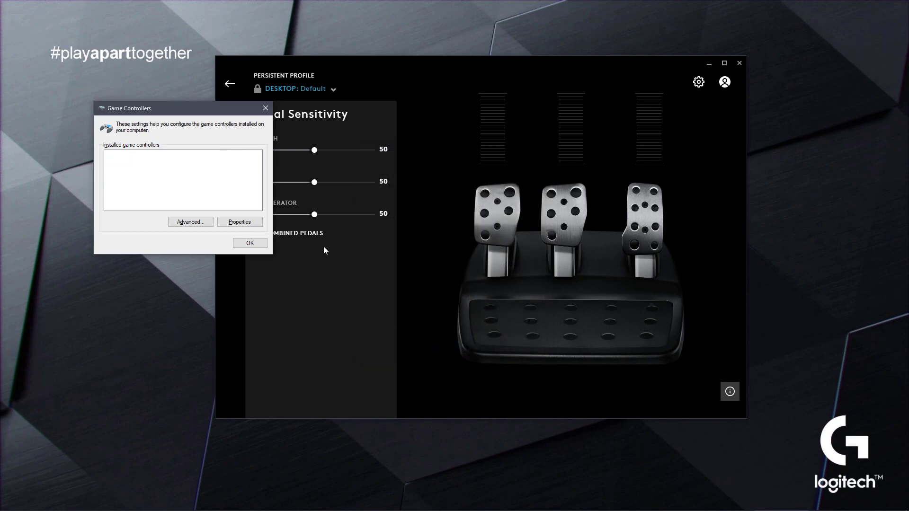
{"action": "left_click", "coordinate": [270, 113]}
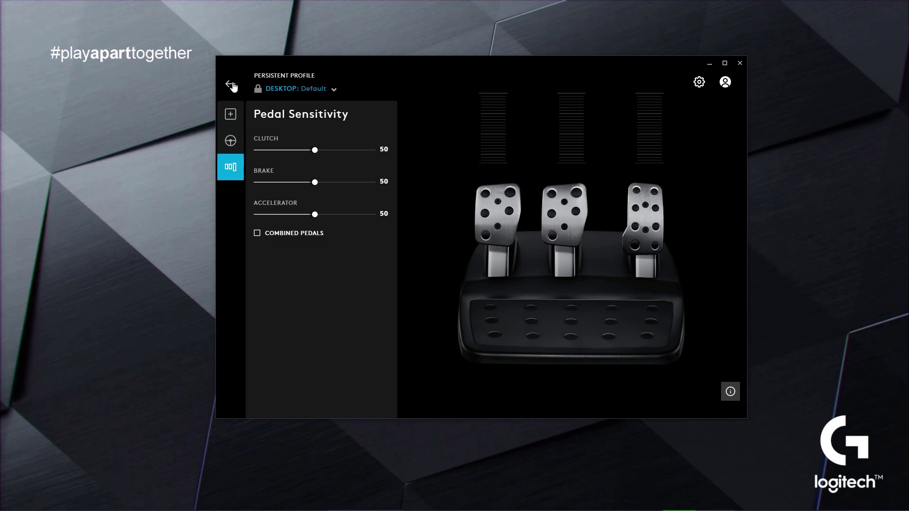
- Return G HUB to its home view and bring up Steam's controller settings
{"action": "left_click", "coordinate": [231, 83]}
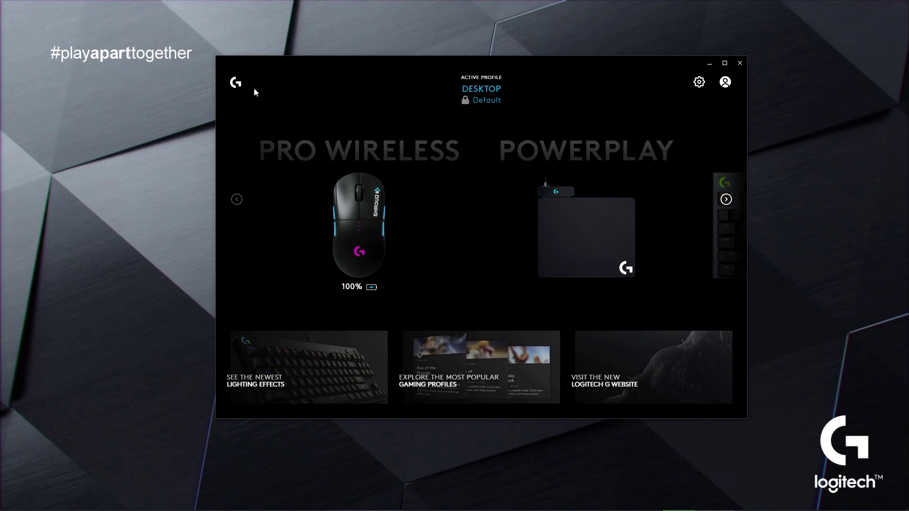
{"action": "key", "text": "alt+Tab"}
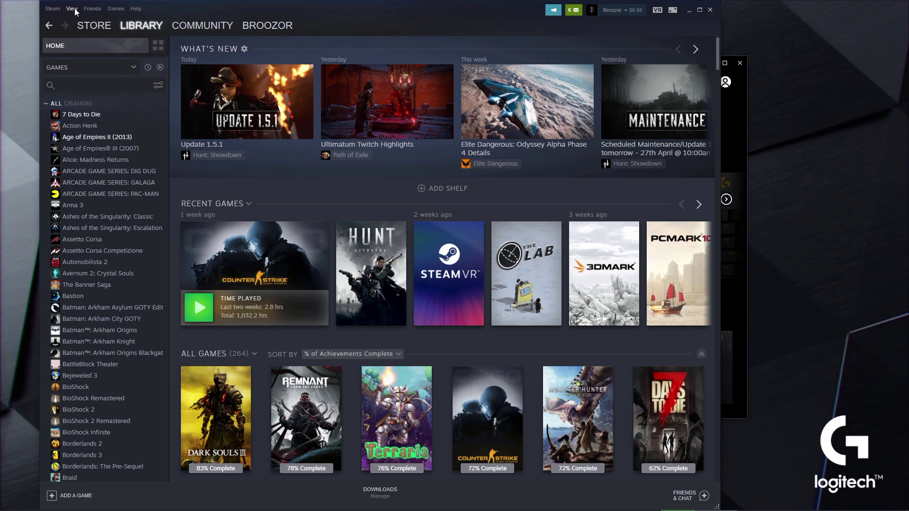
{"action": "left_click", "coordinate": [74, 9]}
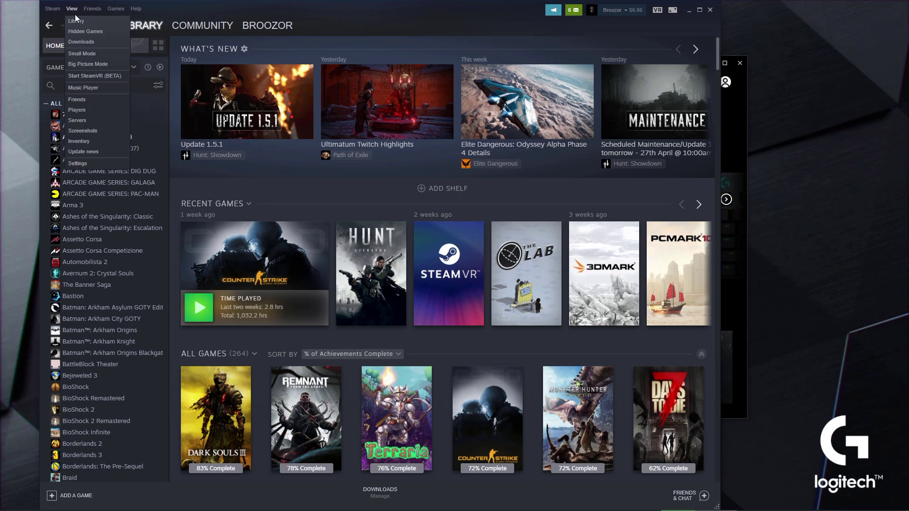
{"action": "left_click", "coordinate": [81, 163]}
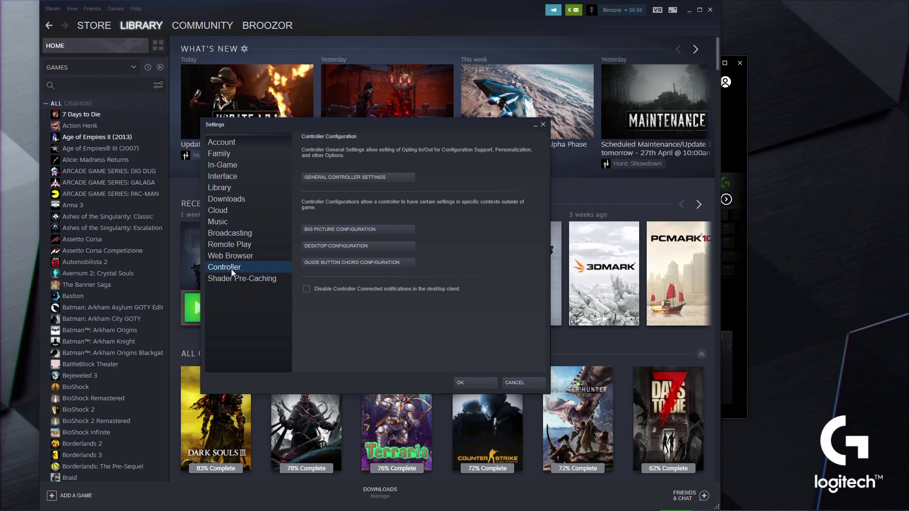
- Turn off all gamepad configuration support and close Steam settings
{"action": "left_click", "coordinate": [344, 179]}
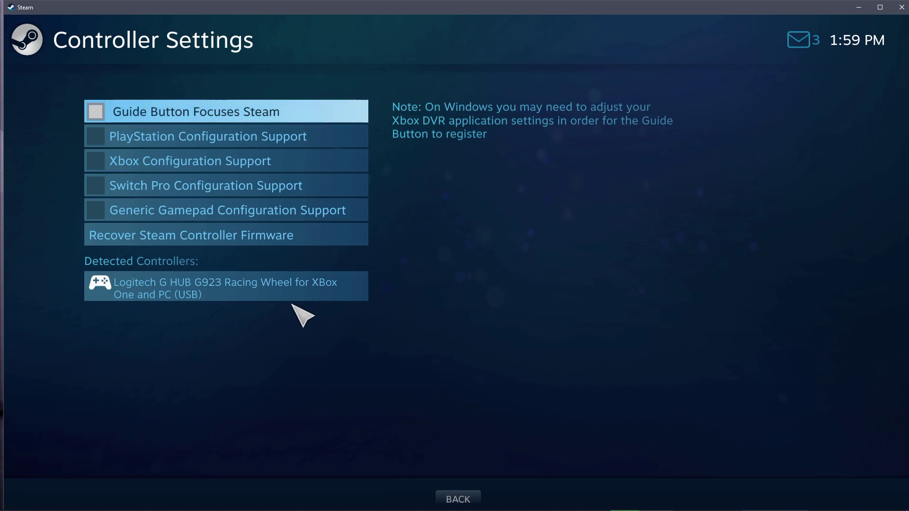
{"action": "left_click", "coordinate": [464, 497]}
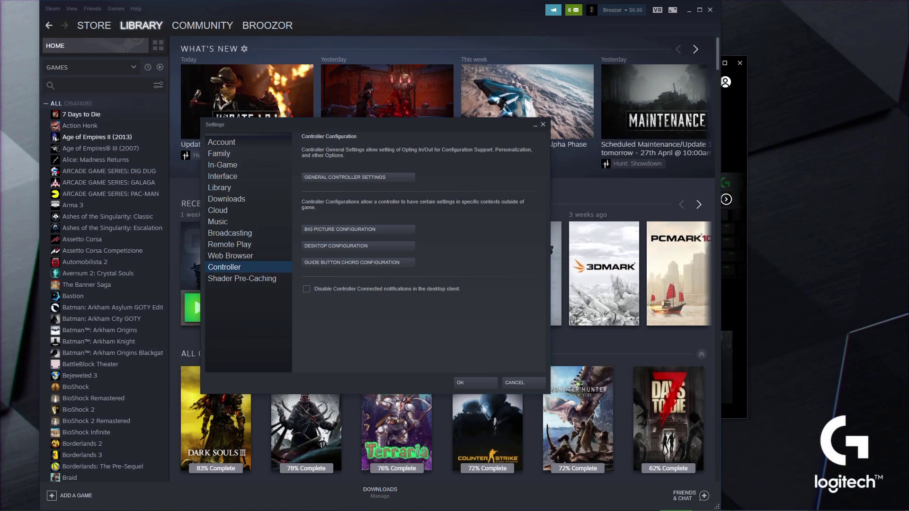
{"action": "left_click", "coordinate": [543, 125]}
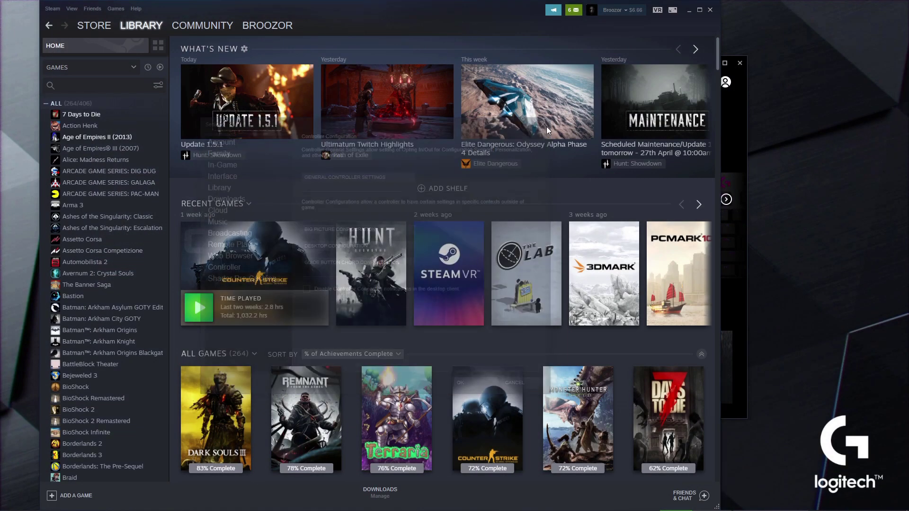
- Close Steam and browse Registry Editor to the Joystick OEM key VID_046D&PID_C26E
{"action": "left_click", "coordinate": [709, 10]}
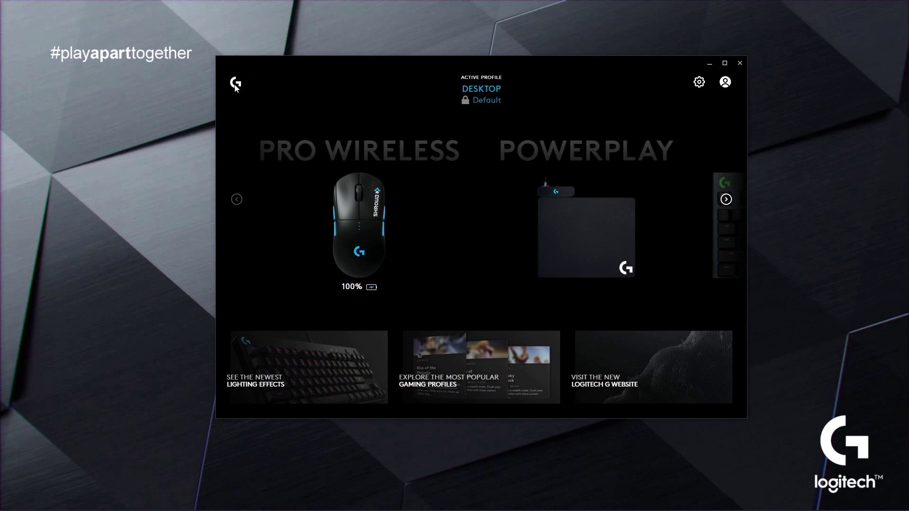
{"action": "key", "text": "super"}
{"action": "type", "text": "reg"}
{"action": "key", "text": "Return"}
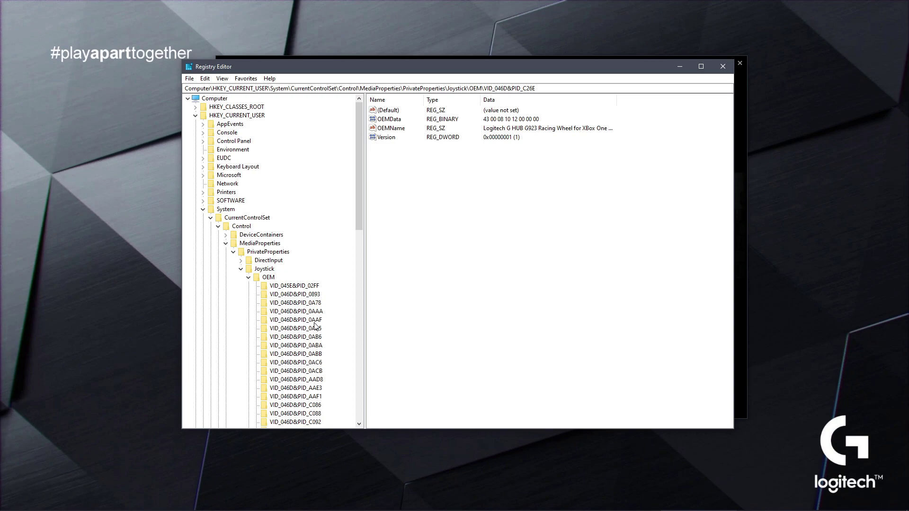
{"action": "scroll", "coordinate": [315, 327], "scroll_direction": "down", "scroll_amount": 3}
{"action": "scroll", "coordinate": [318, 329], "scroll_direction": "down", "scroll_amount": 2}
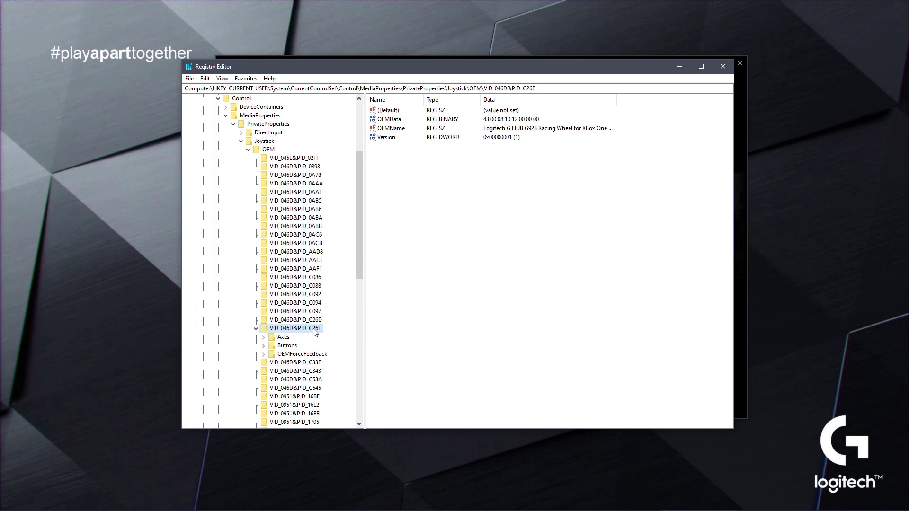
- Delete the VID_046D&PID_C26E key with its subkeys, confirming the deletion
{"action": "right_click", "coordinate": [314, 332]}
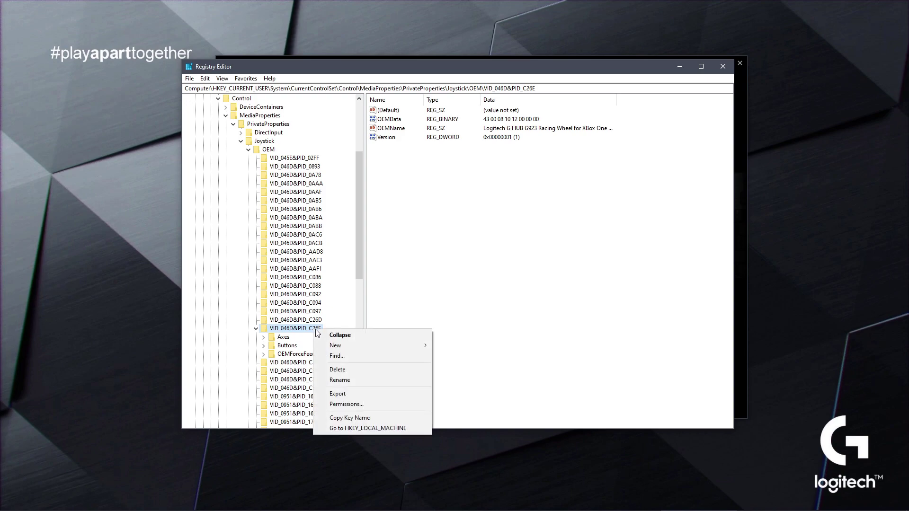
{"action": "left_click", "coordinate": [340, 374]}
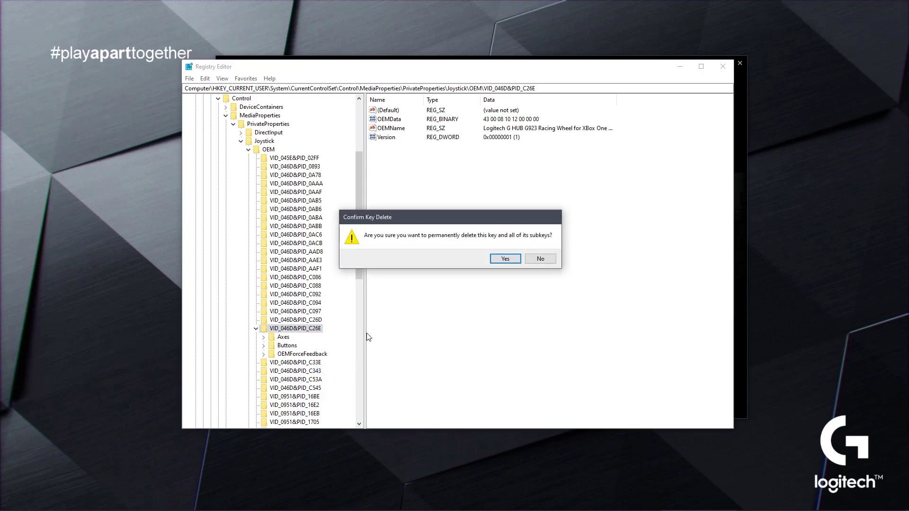
{"action": "left_click", "coordinate": [505, 259]}
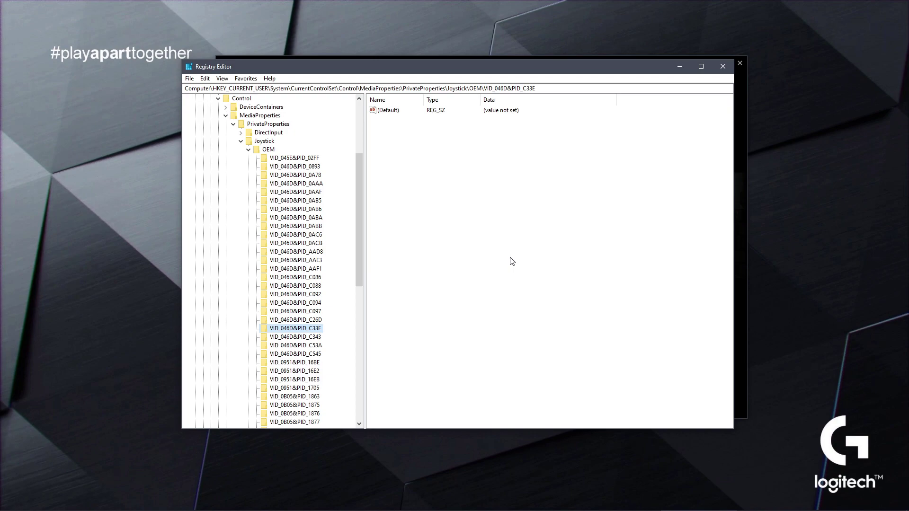
- Refresh the registry, check the re-created C26E key's values, then close Registry Editor
{"action": "left_click", "coordinate": [222, 79]}
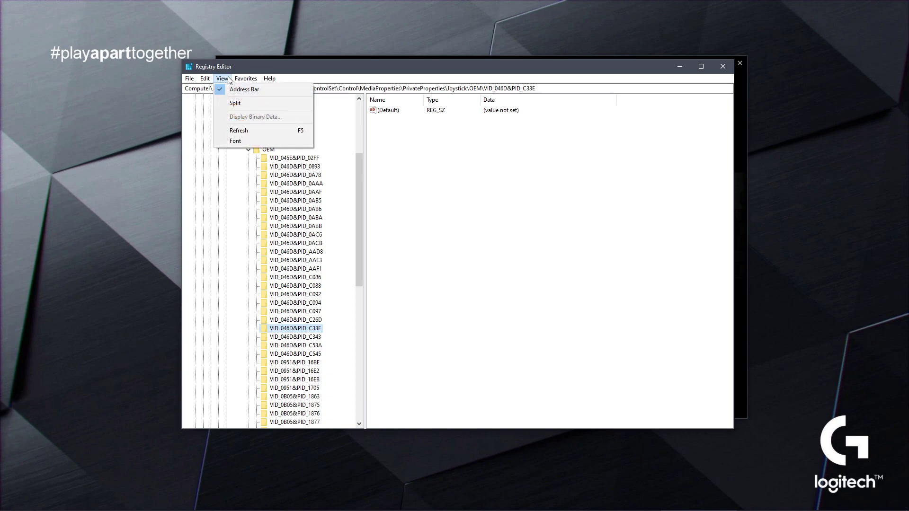
{"action": "left_click", "coordinate": [244, 132]}
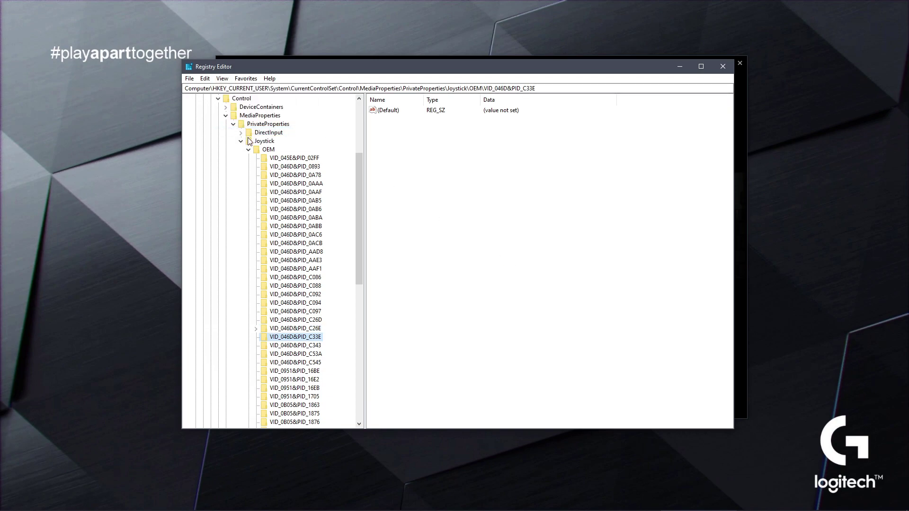
{"action": "left_click", "coordinate": [304, 329]}
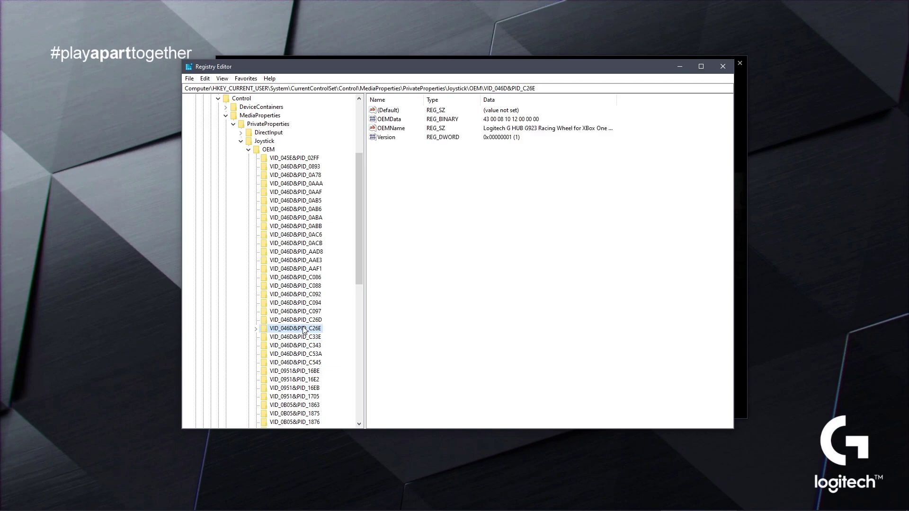
{"action": "left_click", "coordinate": [722, 66]}
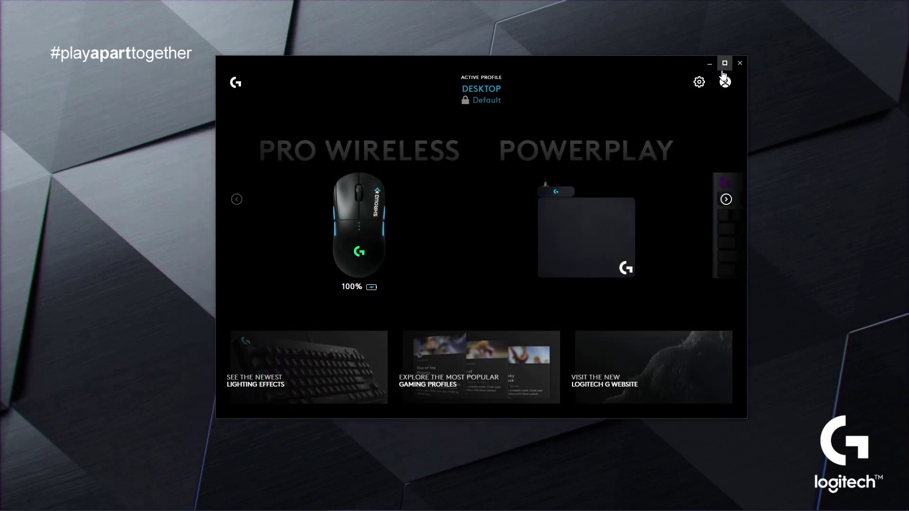